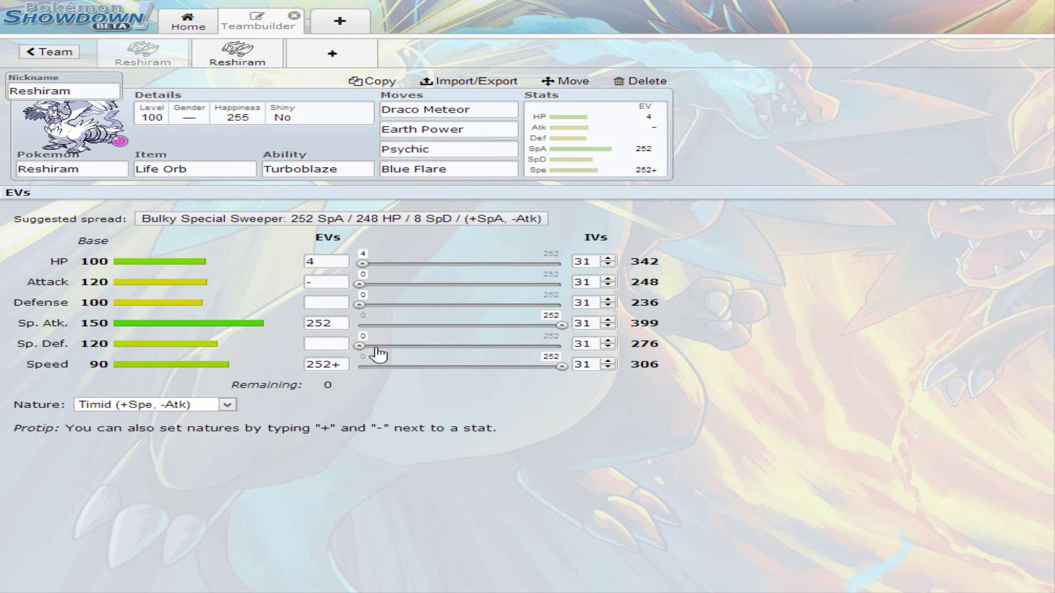
- Review the Life Orb Reshiram's four moves, held item and ability
{"action": "left_click", "coordinate": [459, 110]}
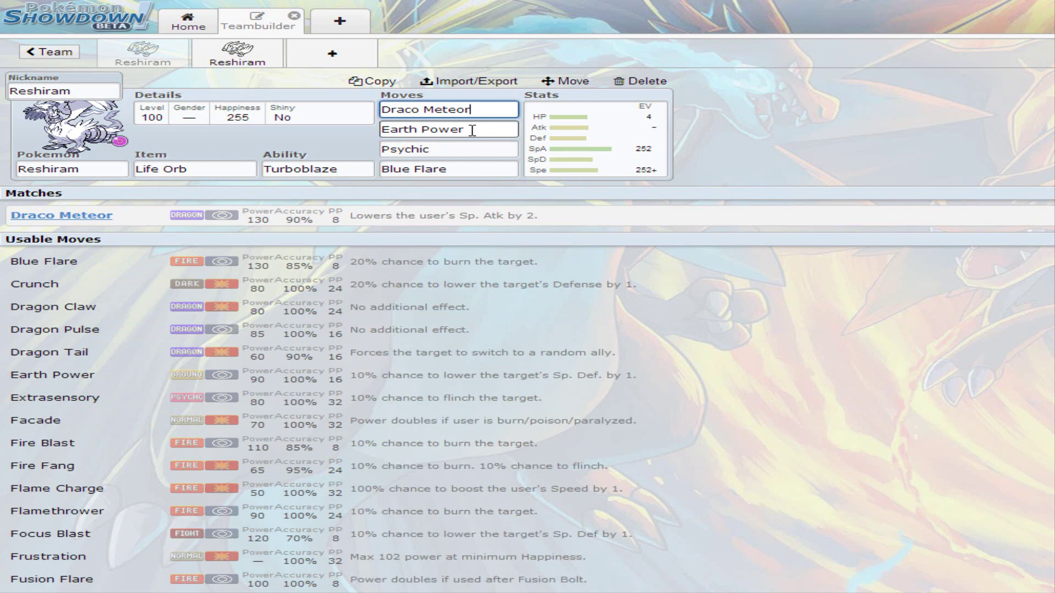
{"action": "left_click", "coordinate": [472, 130]}
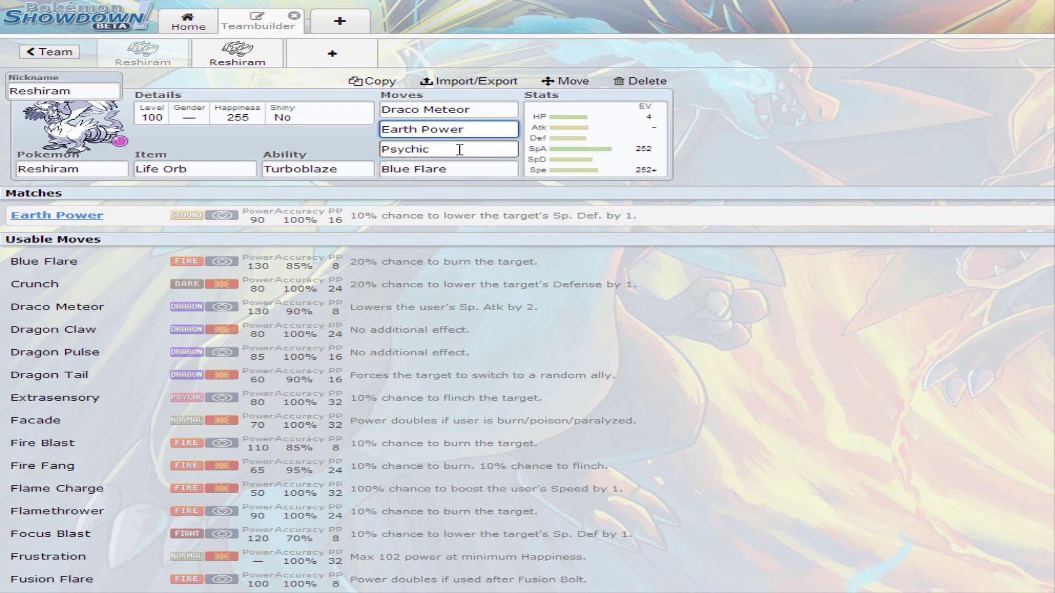
{"action": "left_click", "coordinate": [459, 149]}
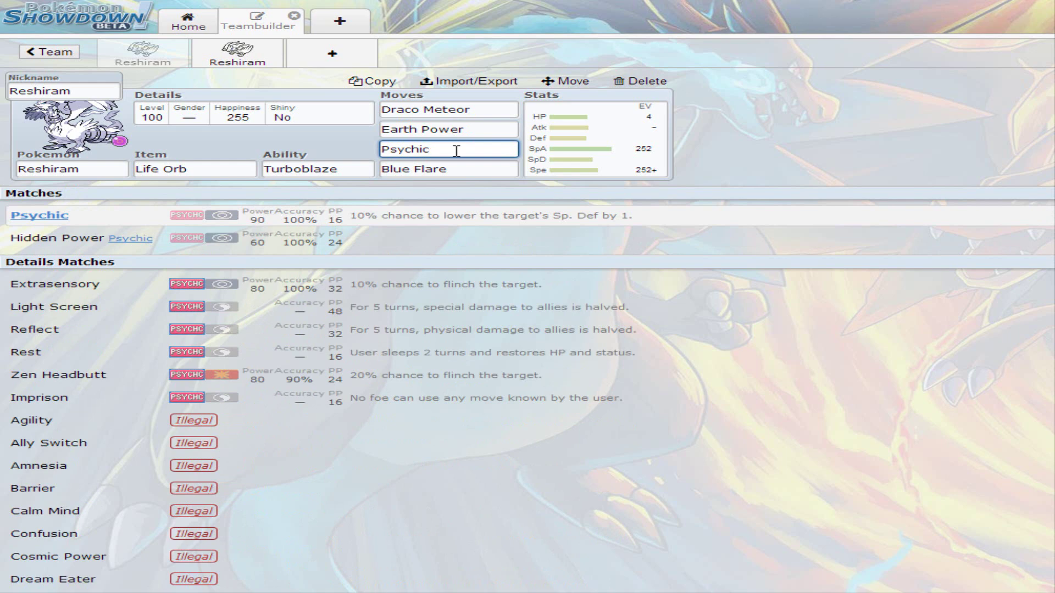
{"action": "left_click", "coordinate": [466, 169]}
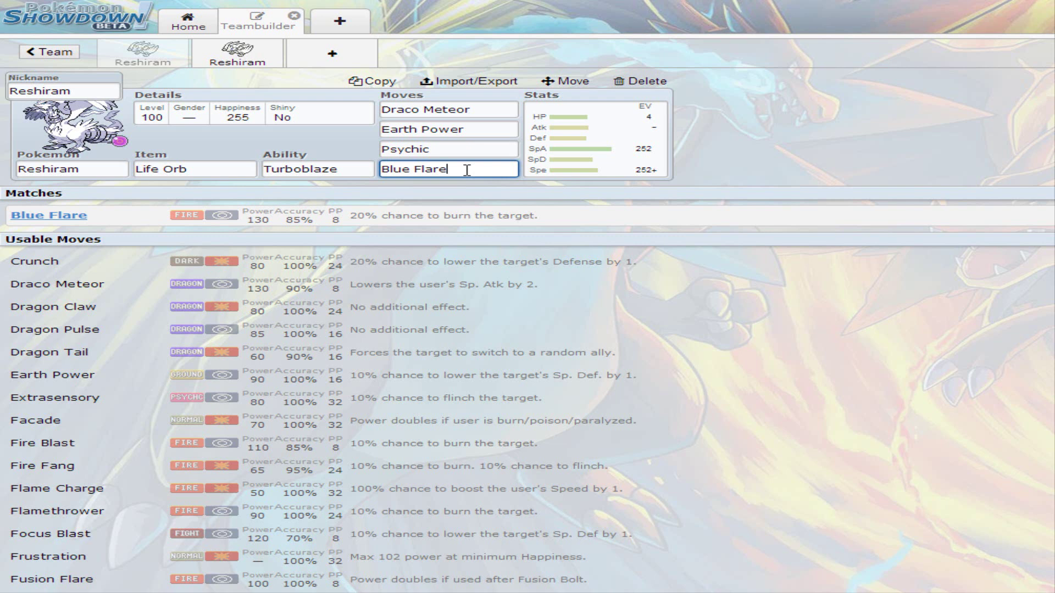
{"action": "left_click", "coordinate": [214, 169]}
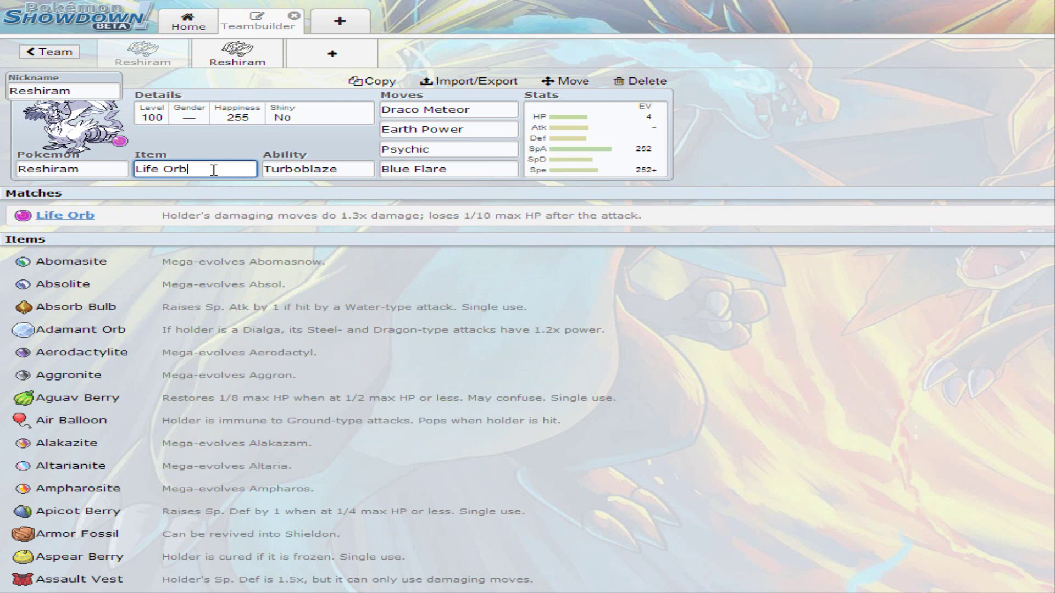
{"action": "left_click", "coordinate": [346, 167]}
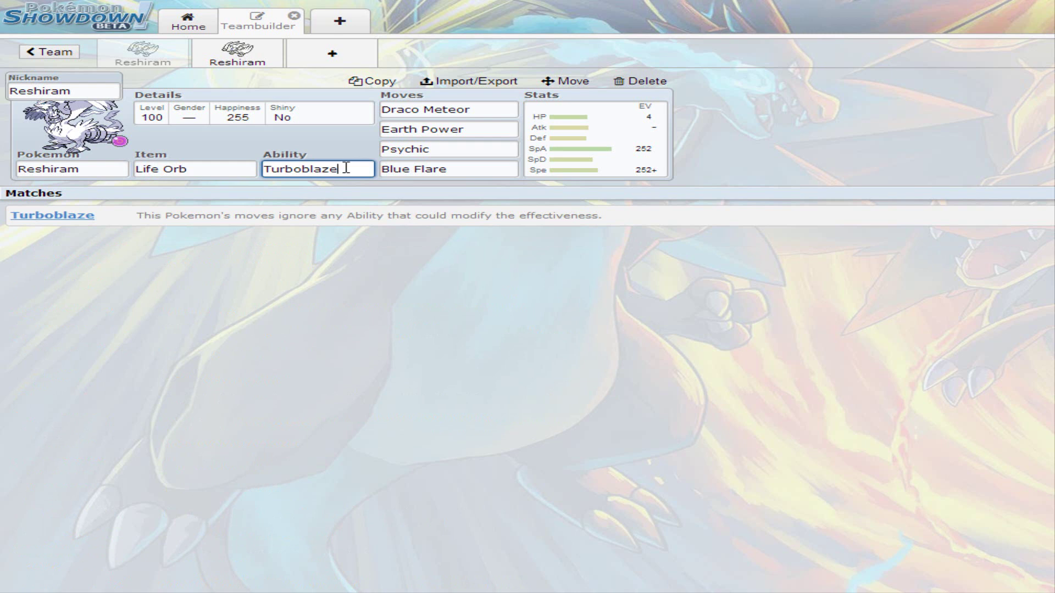
{"action": "left_click", "coordinate": [463, 170]}
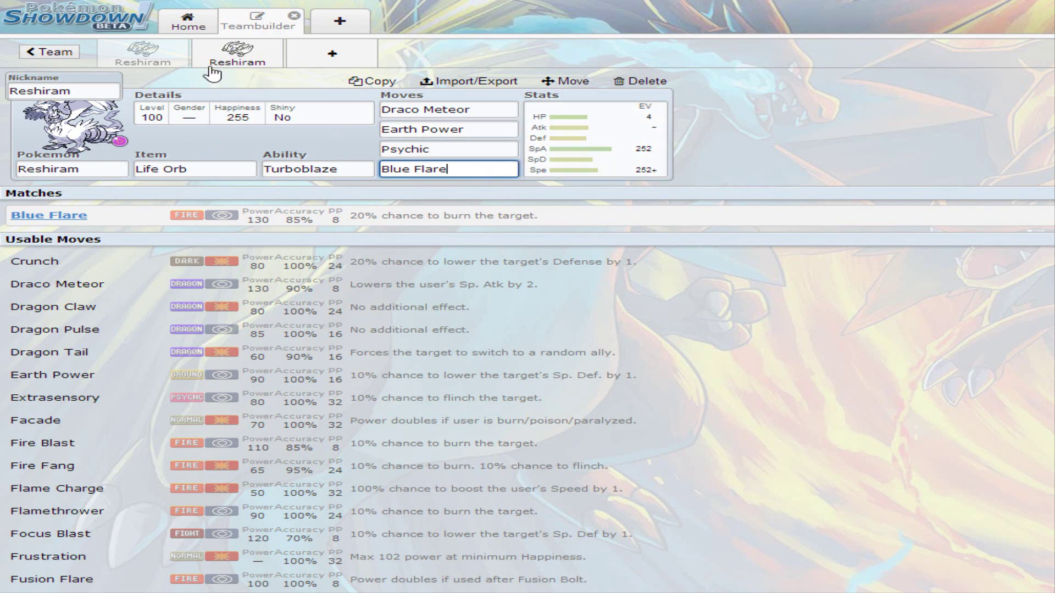
- Switch to the Leftovers Reshiram set and view its EV spread
{"action": "left_click", "coordinate": [246, 59]}
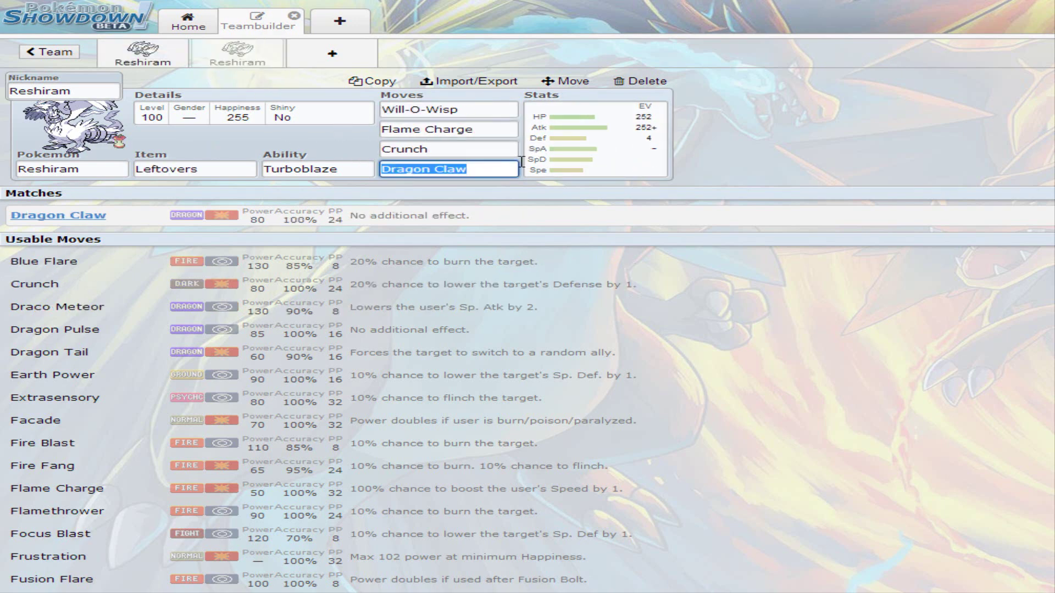
{"action": "left_click", "coordinate": [596, 159]}
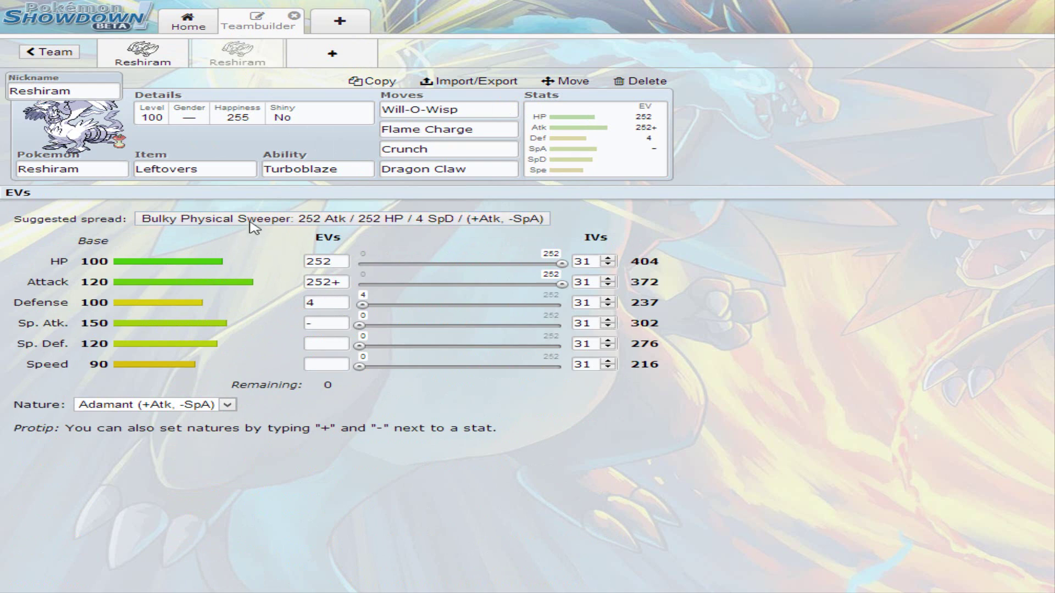
- Browse the usable moves available for the Leftovers Reshiram's first move slot
{"action": "left_click", "coordinate": [470, 110]}
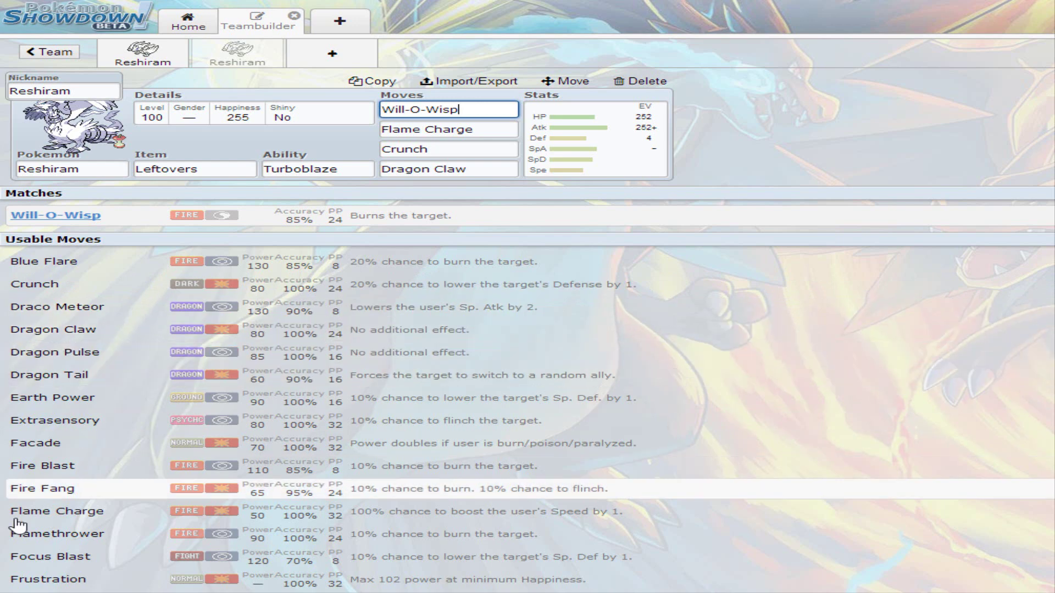
{"action": "scroll", "coordinate": [231, 495], "scroll_direction": "down", "scroll_amount": 6}
{"action": "scroll", "coordinate": [233, 469], "scroll_direction": "down", "scroll_amount": 3}
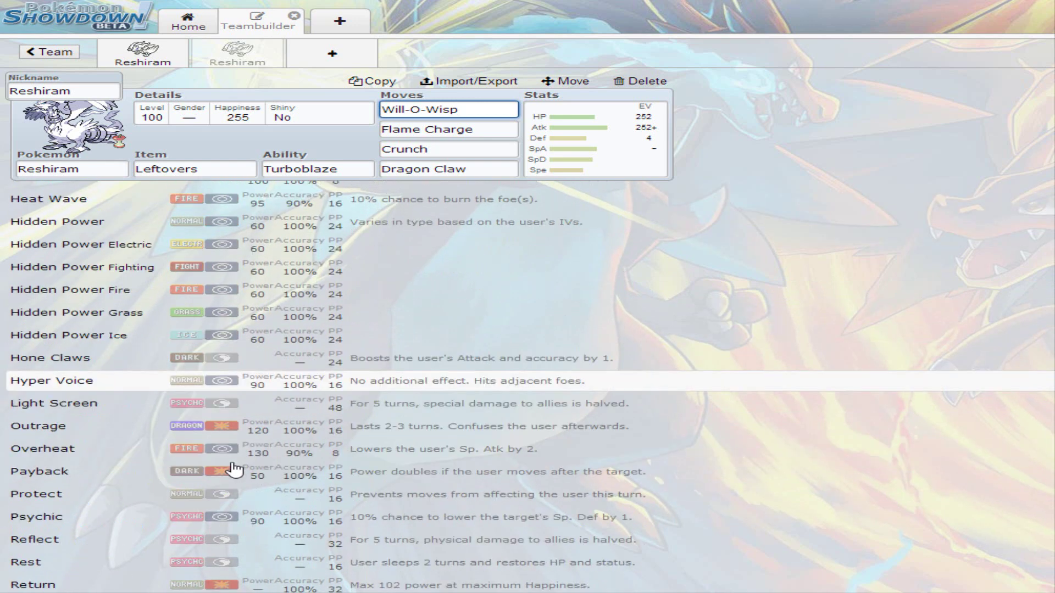
{"action": "scroll", "coordinate": [277, 473], "scroll_direction": "down", "scroll_amount": 5}
{"action": "scroll", "coordinate": [274, 470], "scroll_direction": "down", "scroll_amount": 5}
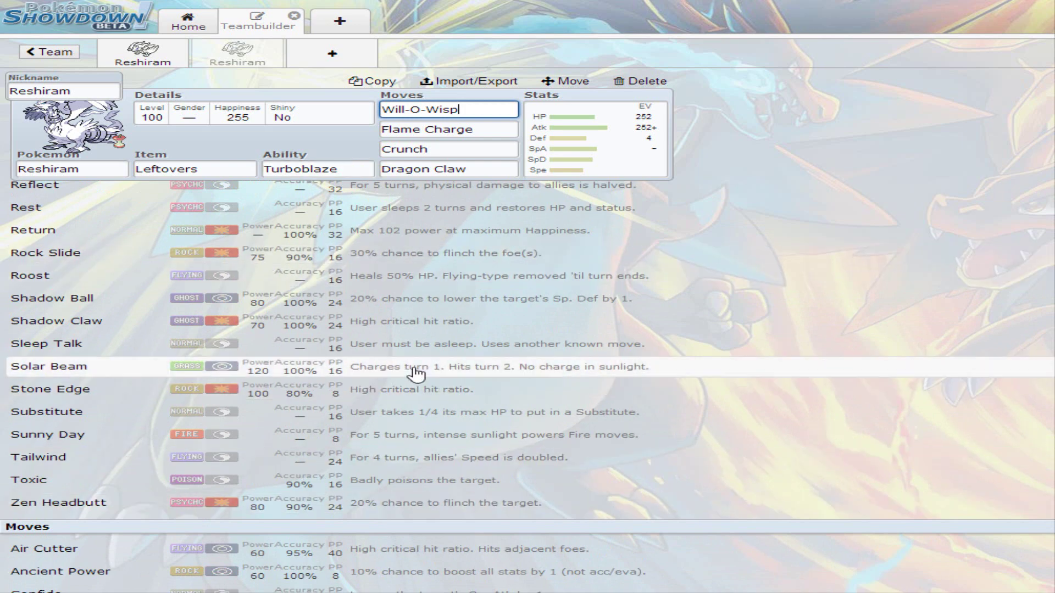
{"action": "scroll", "coordinate": [264, 318], "scroll_direction": "up", "scroll_amount": 1}
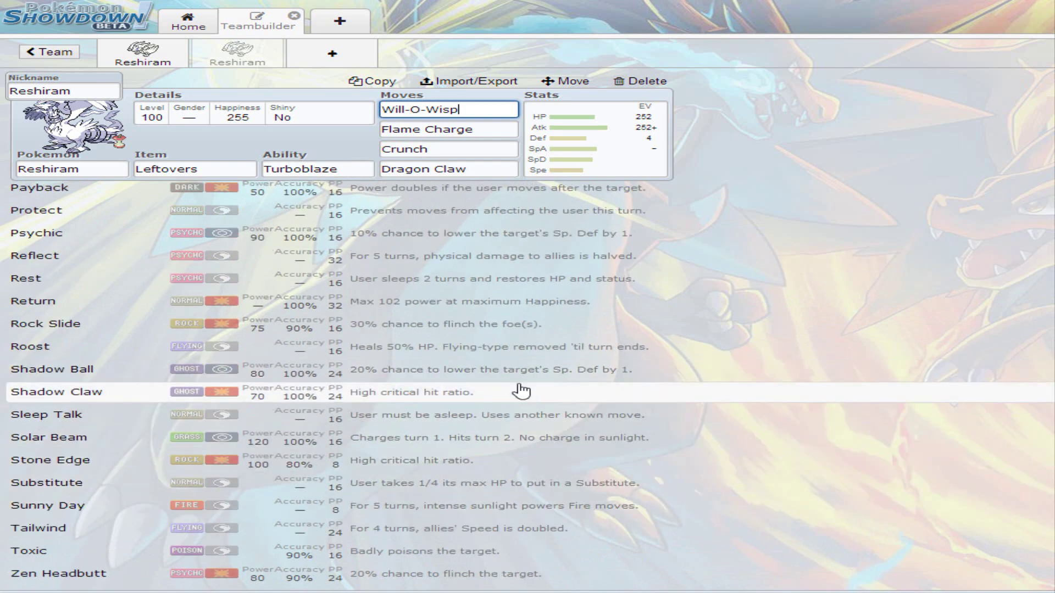
{"action": "scroll", "coordinate": [522, 379], "scroll_direction": "up", "scroll_amount": 15}
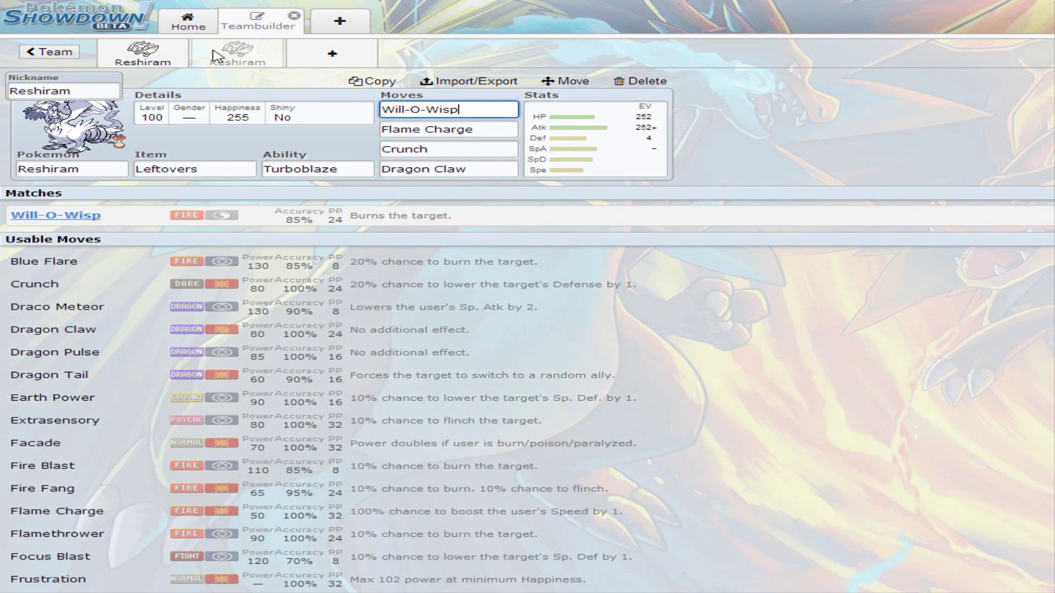
- Review the Leftovers Reshiram's EV spread, held item and each of its four moves
{"action": "left_click", "coordinate": [577, 129]}
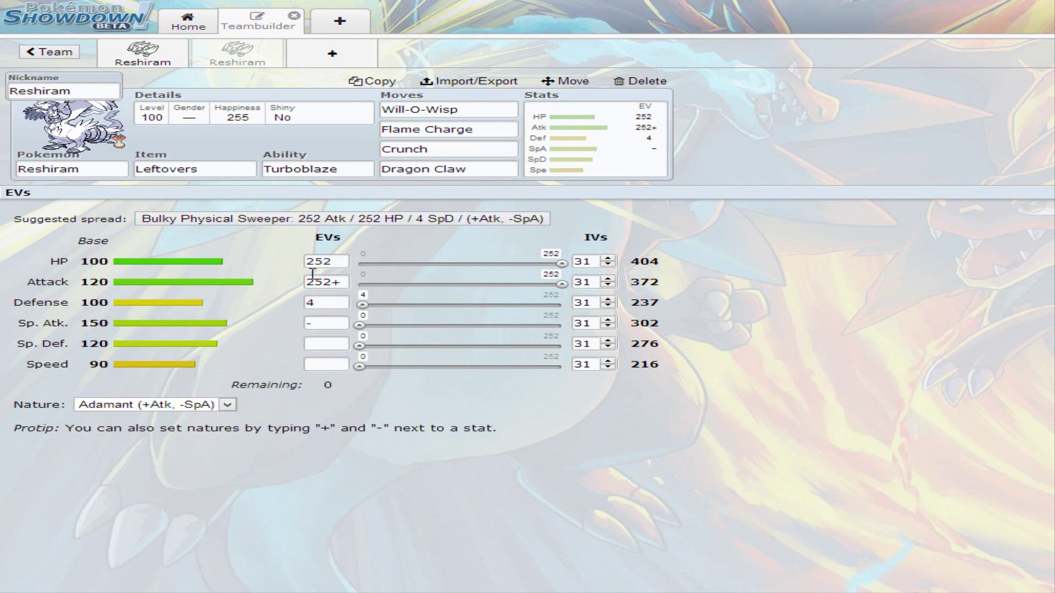
{"action": "left_click", "coordinate": [228, 171]}
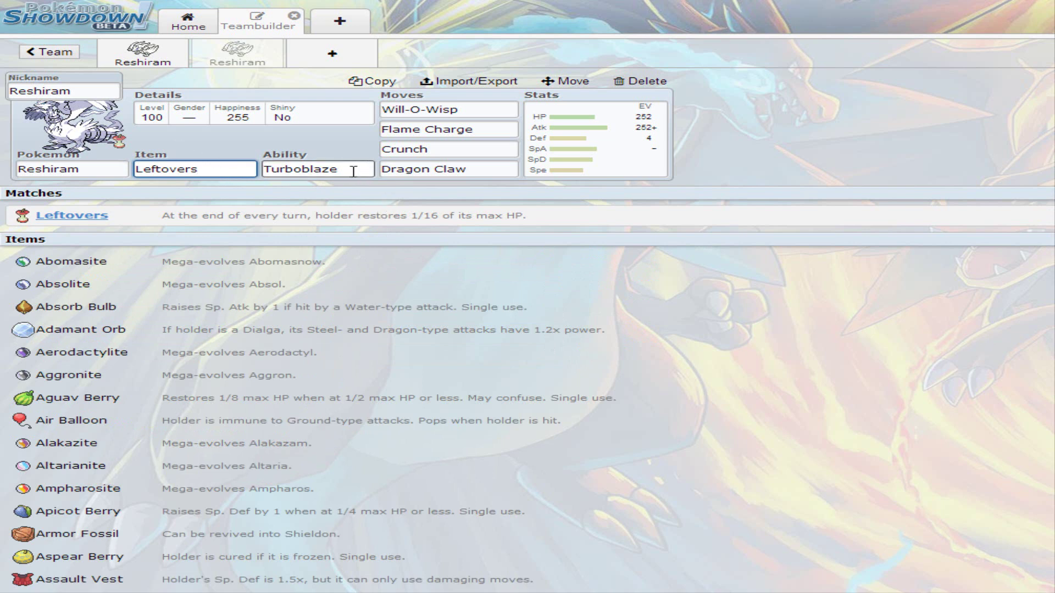
{"action": "left_click", "coordinate": [482, 111]}
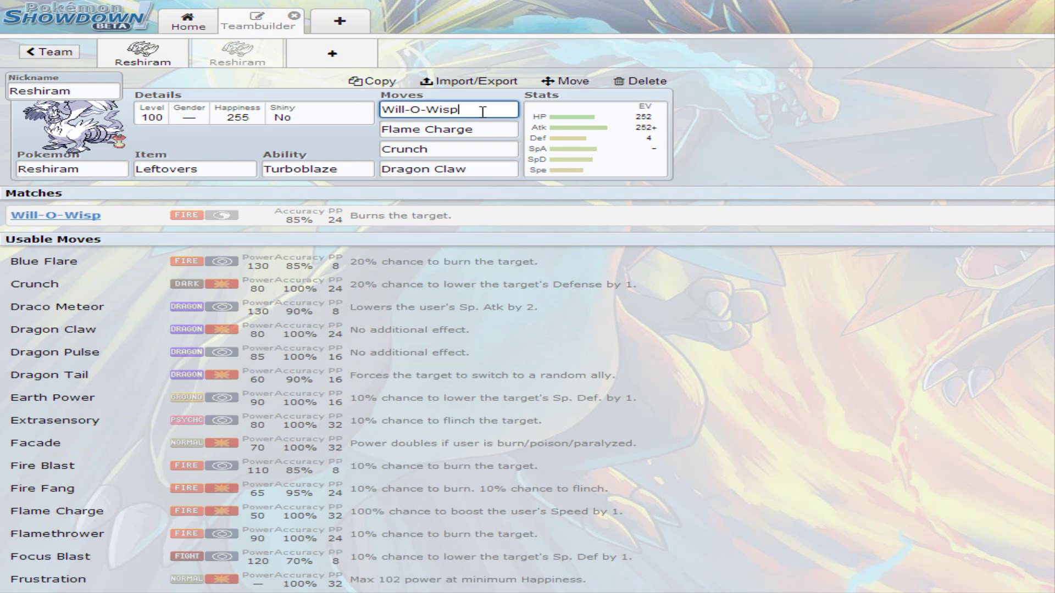
{"action": "left_click", "coordinate": [511, 131]}
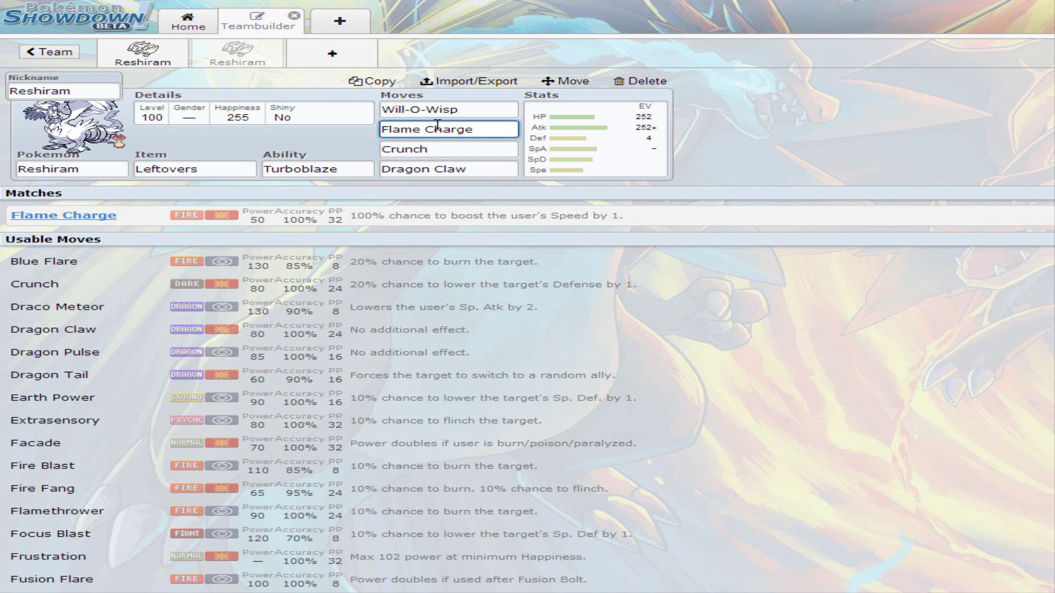
{"action": "left_click", "coordinate": [453, 154]}
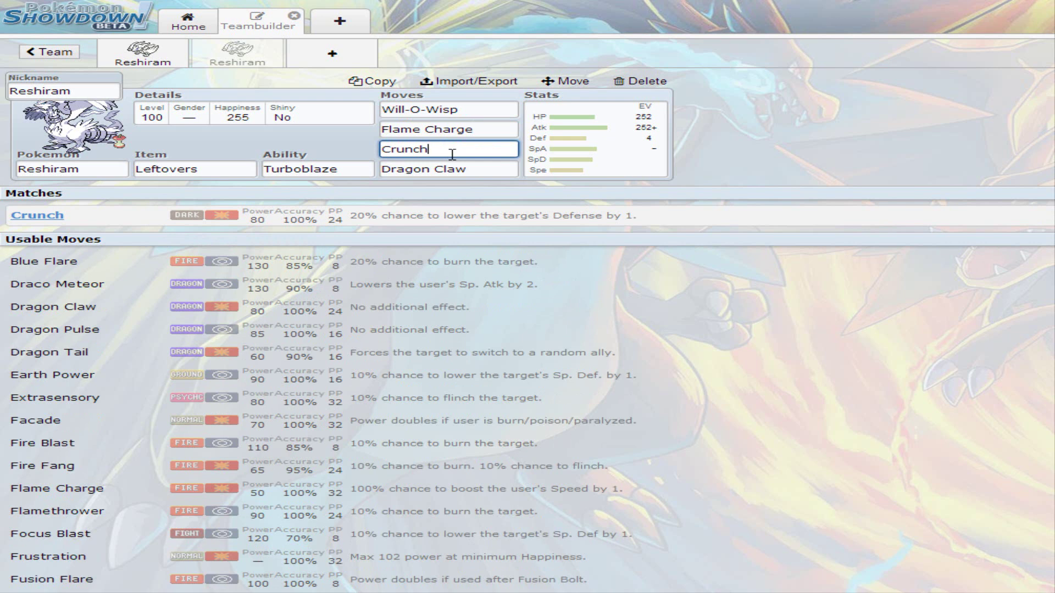
{"action": "left_click", "coordinate": [467, 168]}
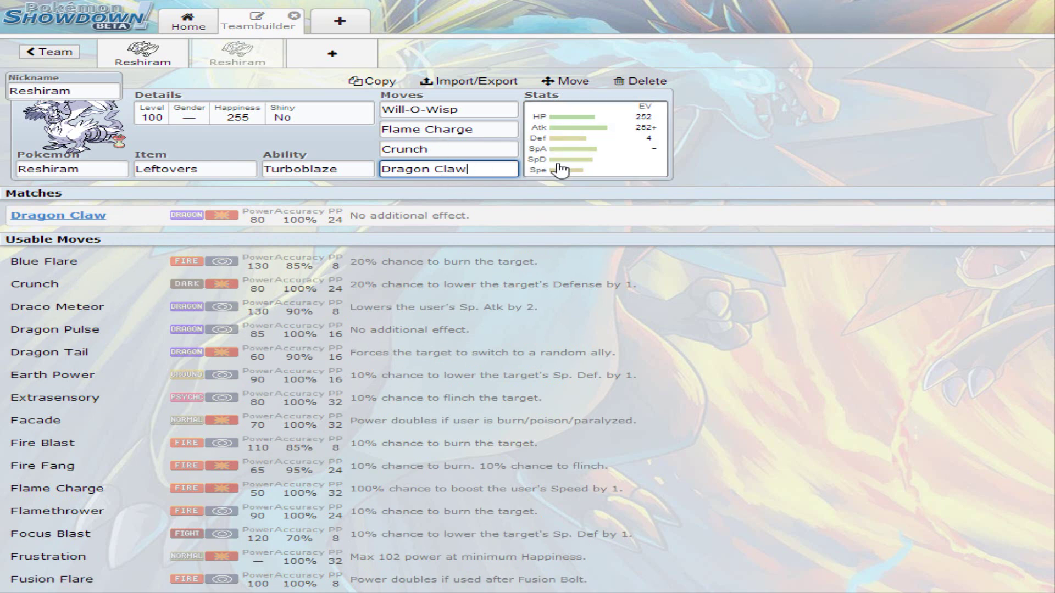
{"action": "scroll", "coordinate": [419, 395], "scroll_direction": "down", "scroll_amount": 10}
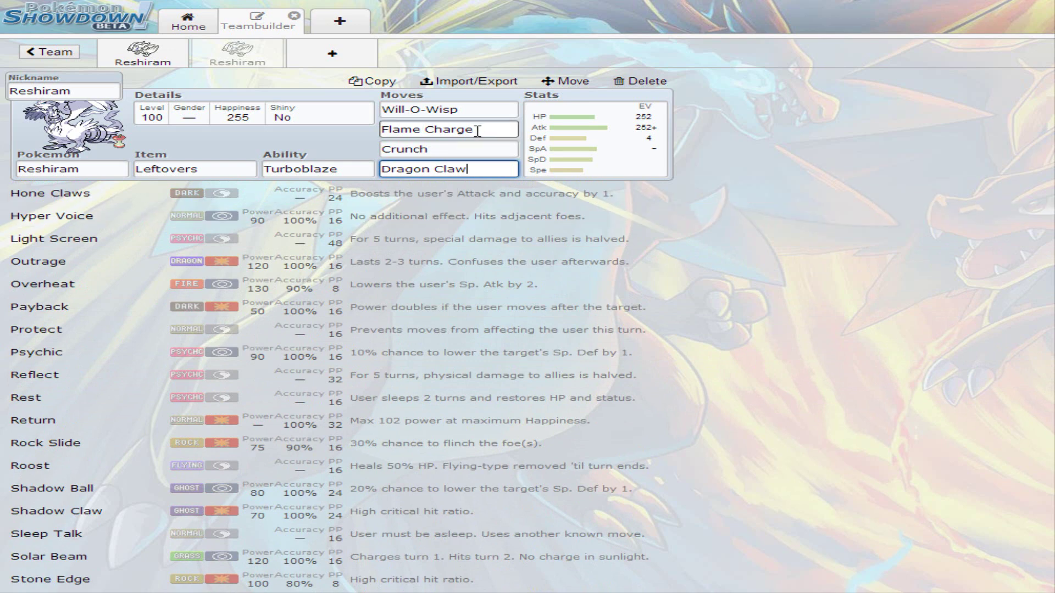
- Try alternatives to Will-O-Wisp in the first move slot by searching for "stone" and "rock"
{"action": "left_click", "coordinate": [469, 109]}
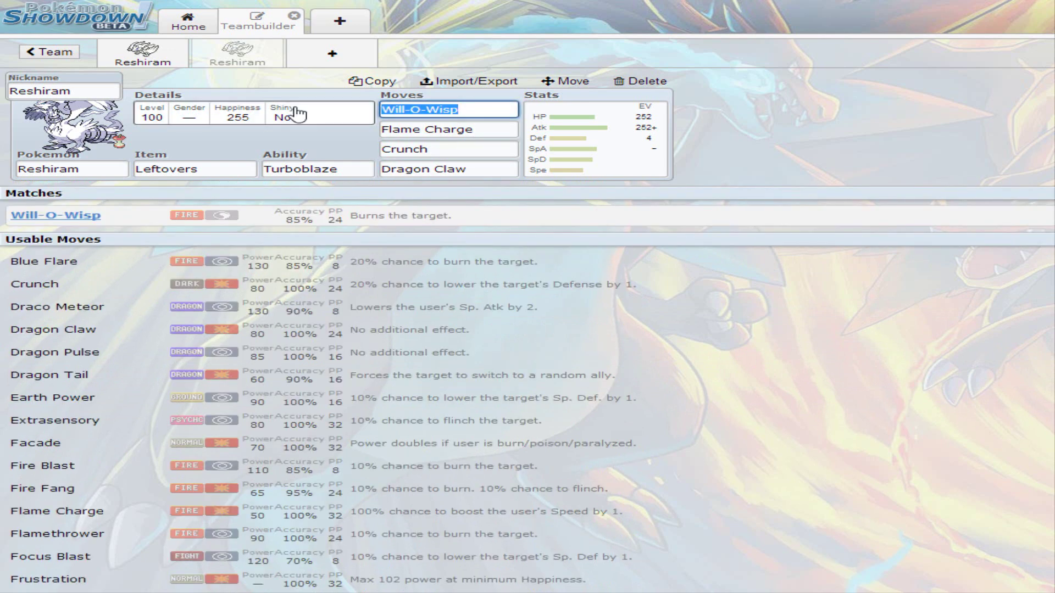
{"action": "key", "text": "BackSpace"}
{"action": "type", "text": "sotne"}
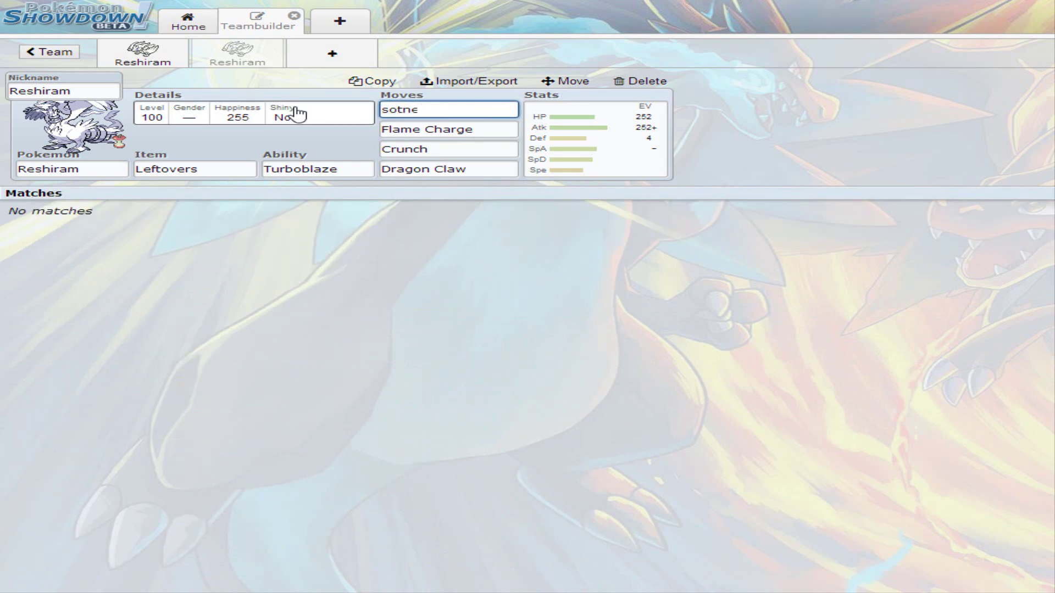
{"action": "key", "text": "BackSpace"}
{"action": "key", "text": "BackSpace"}
{"action": "key", "text": "BackSpace"}
{"action": "key", "text": "BackSpace"}
{"action": "key", "text": "BackSpace"}
{"action": "type", "text": "stone"}
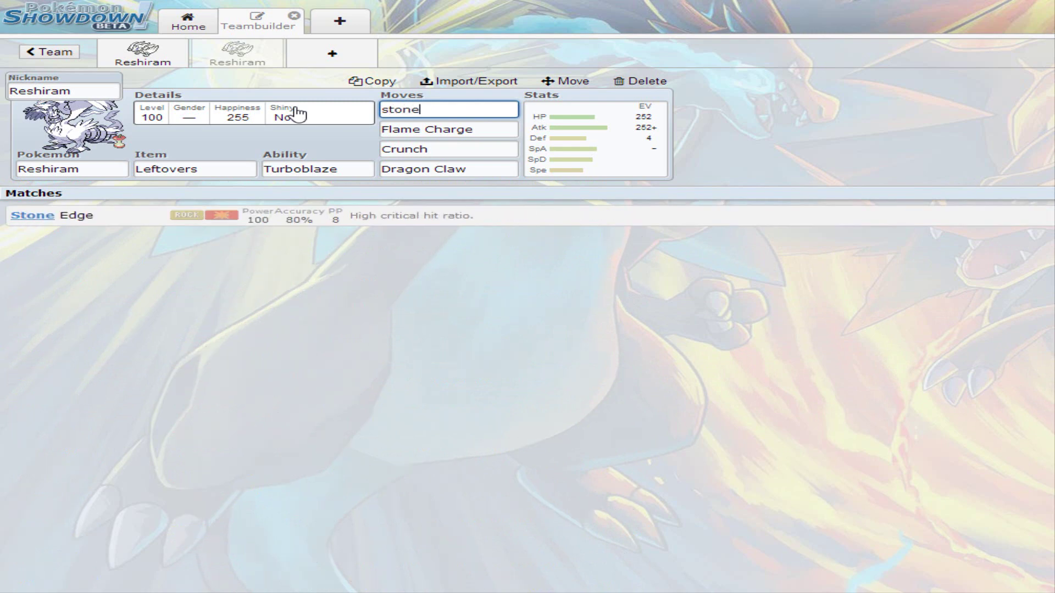
{"action": "key", "text": "BackSpace"}
{"action": "key", "text": "BackSpace"}
{"action": "key", "text": "BackSpace"}
{"action": "key", "text": "BackSpace"}
{"action": "key", "text": "BackSpace"}
{"action": "type", "text": "rock"}
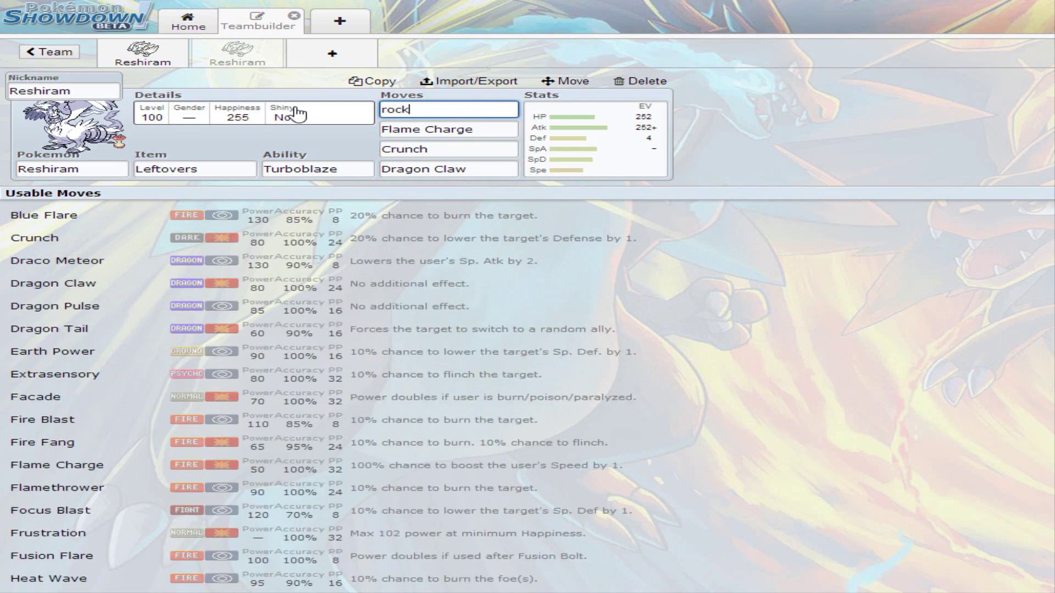
- Restore Will-O-Wisp as the first move and reopen the EV spread
{"action": "key", "text": "BackSpace"}
{"action": "key", "text": "BackSpace"}
{"action": "key", "text": "BackSpace"}
{"action": "key", "text": "BackSpace"}
{"action": "type", "text": "will"}
{"action": "key", "text": "Return"}
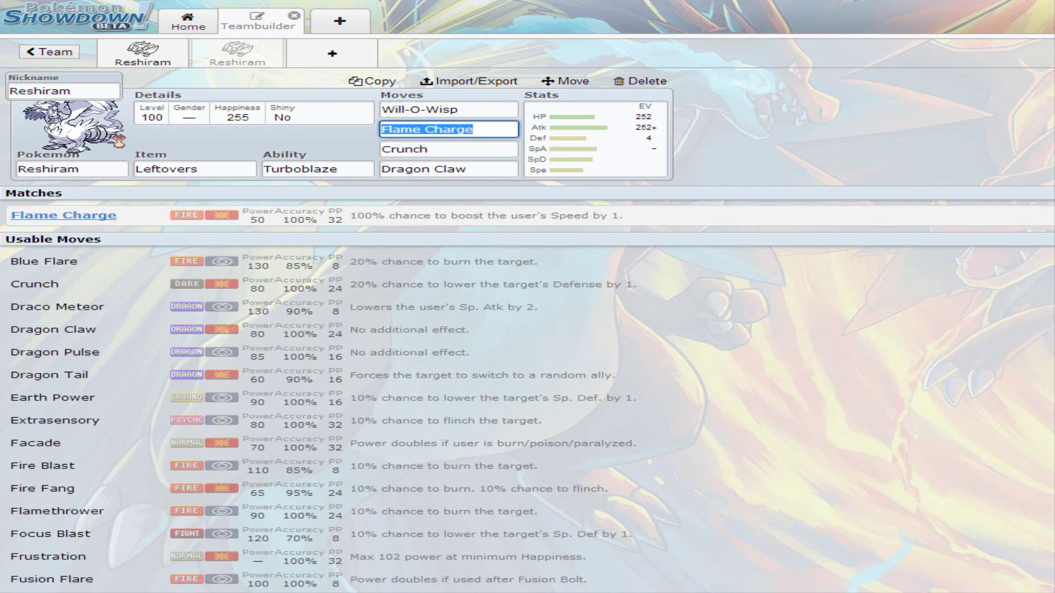
{"action": "left_click", "coordinate": [624, 165]}
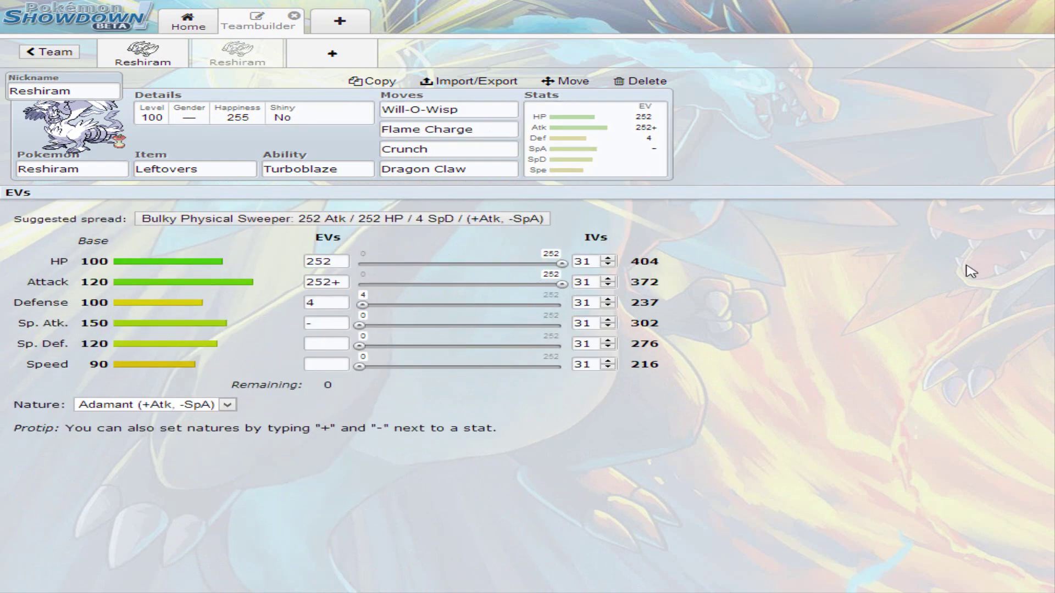